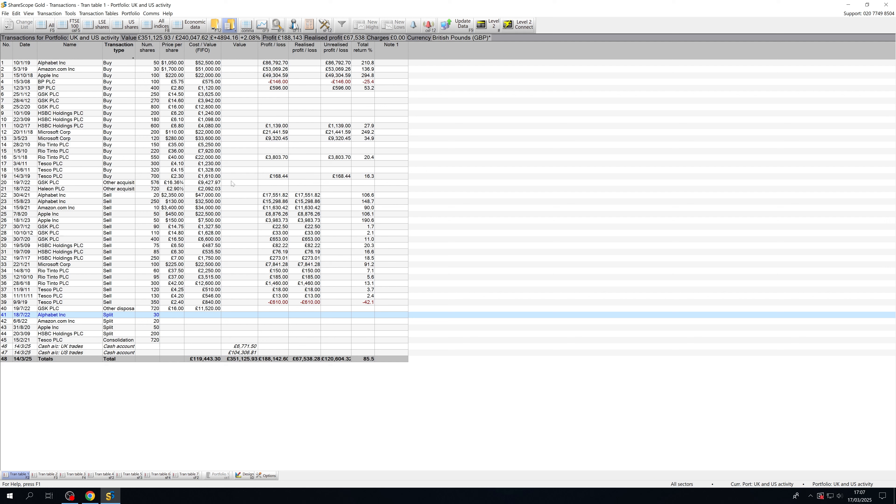
Begin migrating the portfolios to new ShareScope and convert the first portfolio.
click(4, 13)
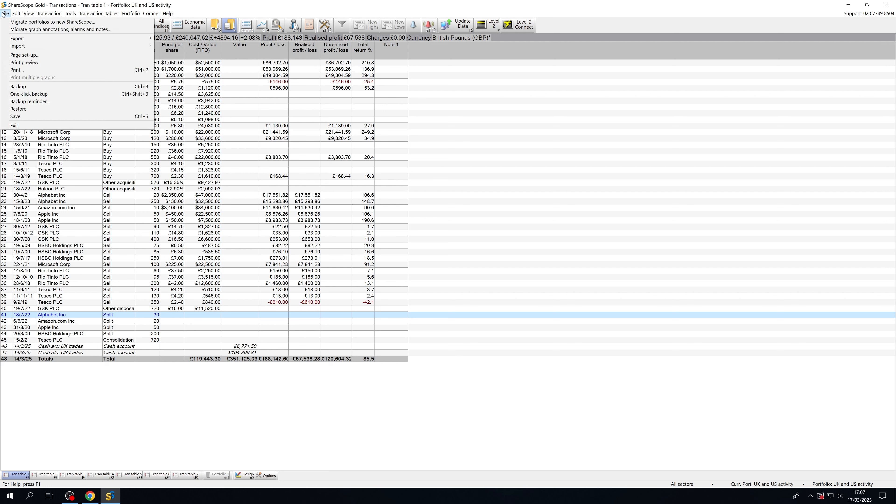
click(19, 23)
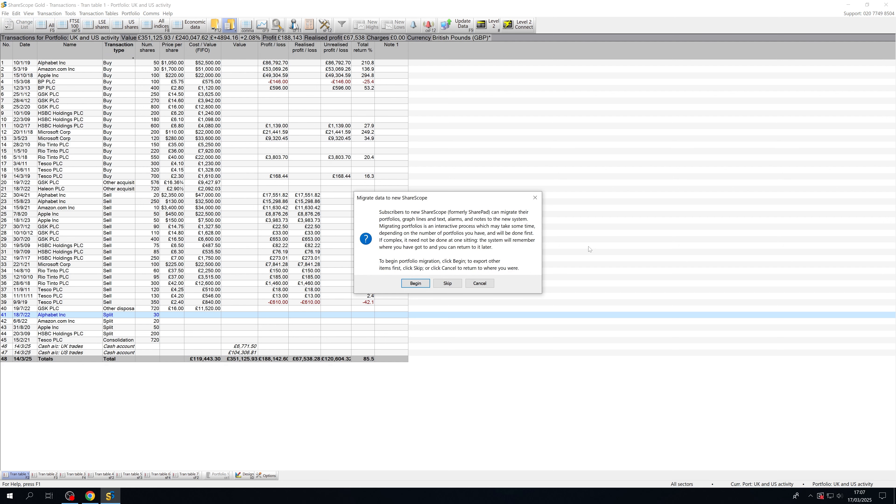
click(416, 283)
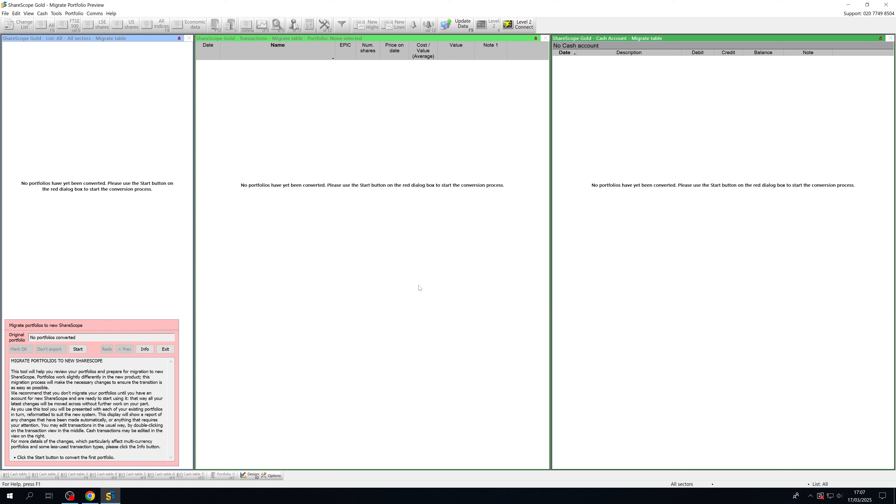
click(78, 349)
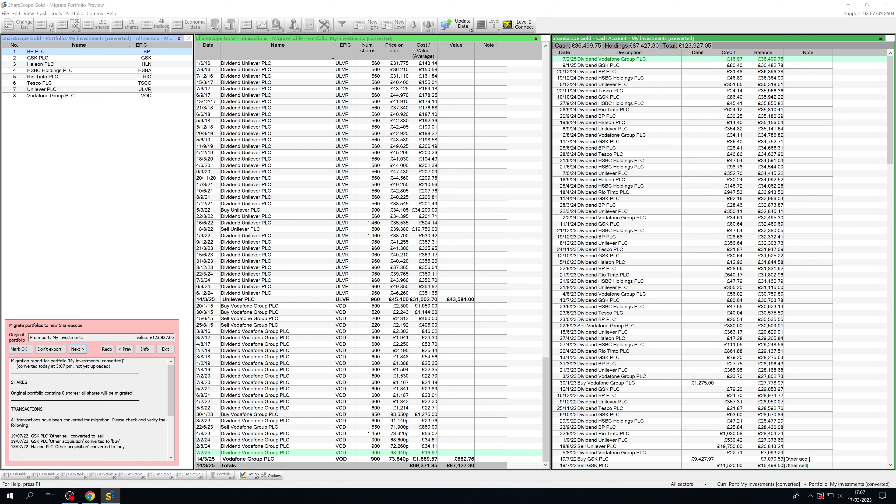
Mark the converted My investments portfolio as OK and move on to converting the next portfolio.
click(24, 351)
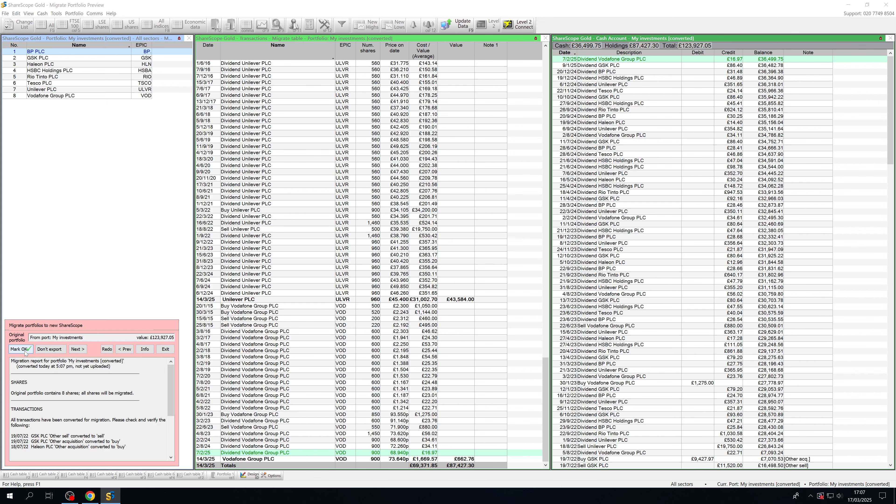
click(77, 350)
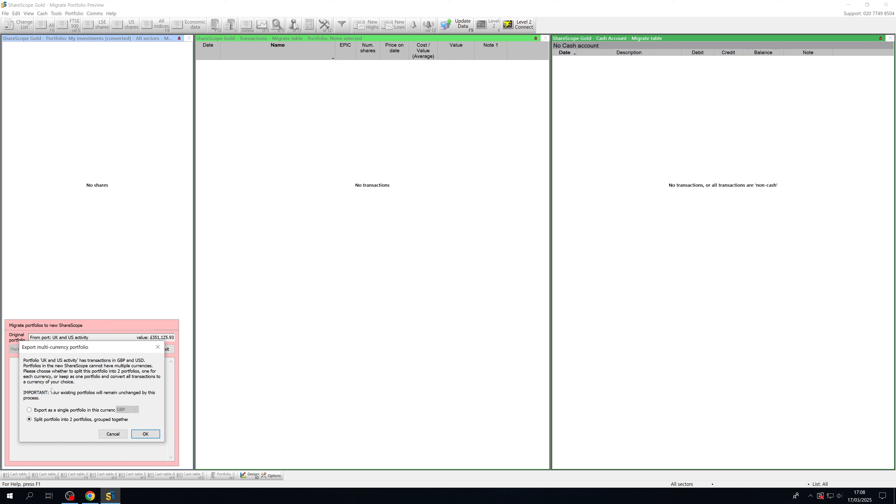
click(29, 410)
click(135, 409)
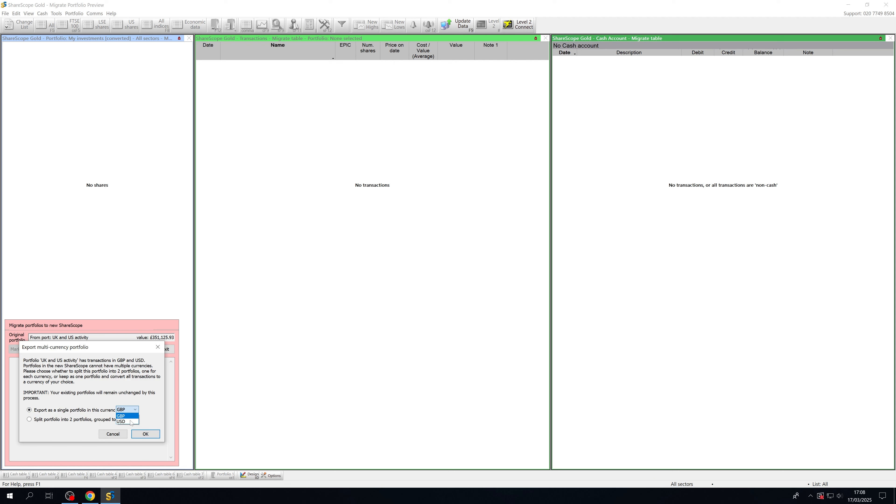
click(131, 415)
Convert the UK and US activity portfolio by splitting it into 2 portfolios, grouped together.
click(29, 420)
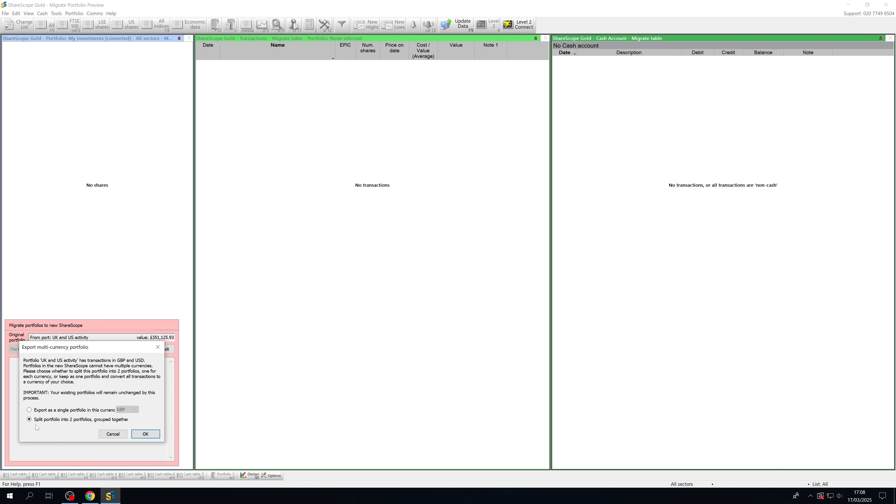
click(145, 434)
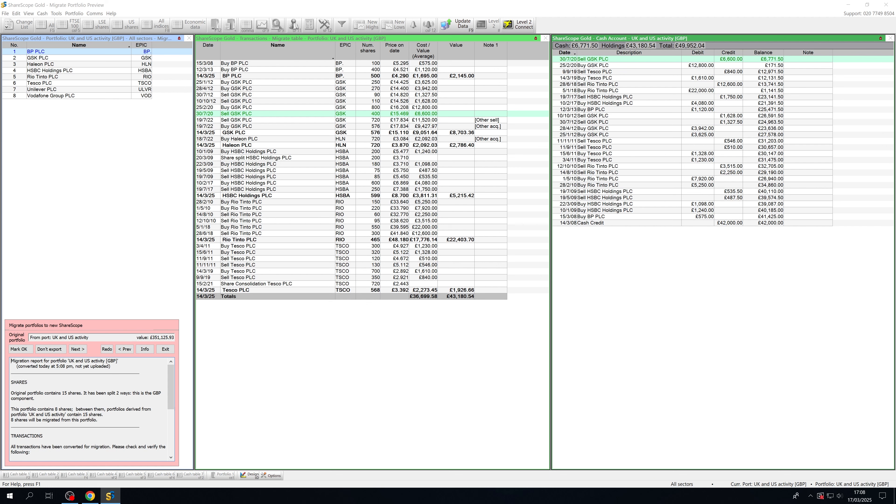
Mark the UK and US activity GBP, USD and group portfolios as OK for migration.
click(21, 351)
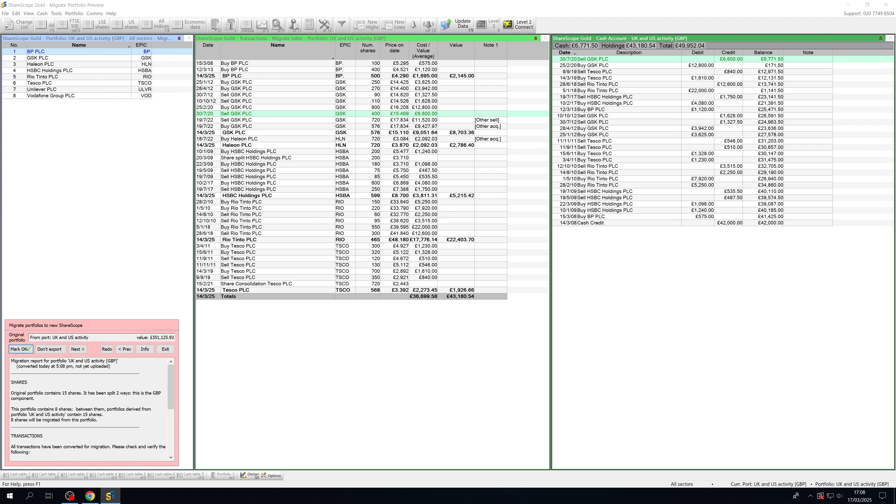
click(78, 349)
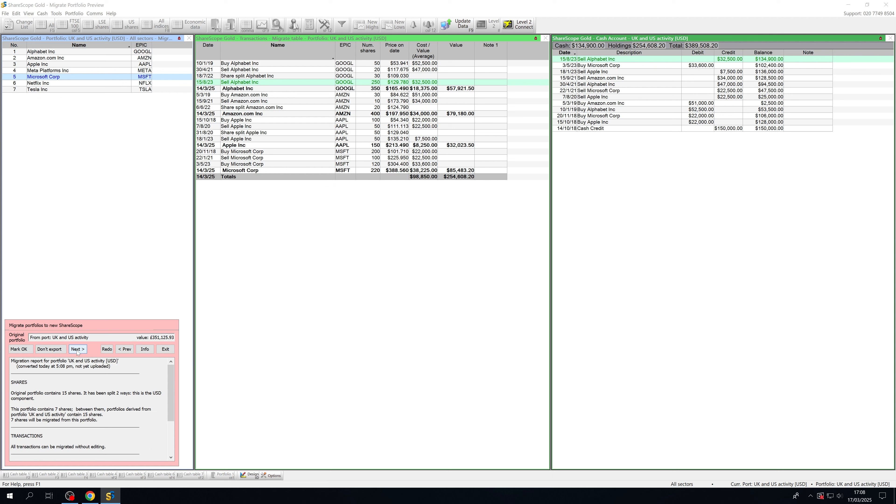
click(27, 350)
click(78, 349)
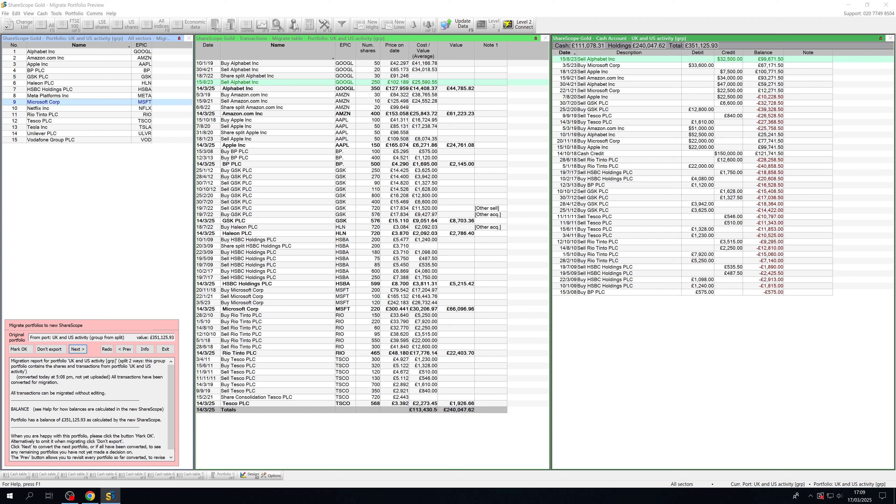
click(22, 349)
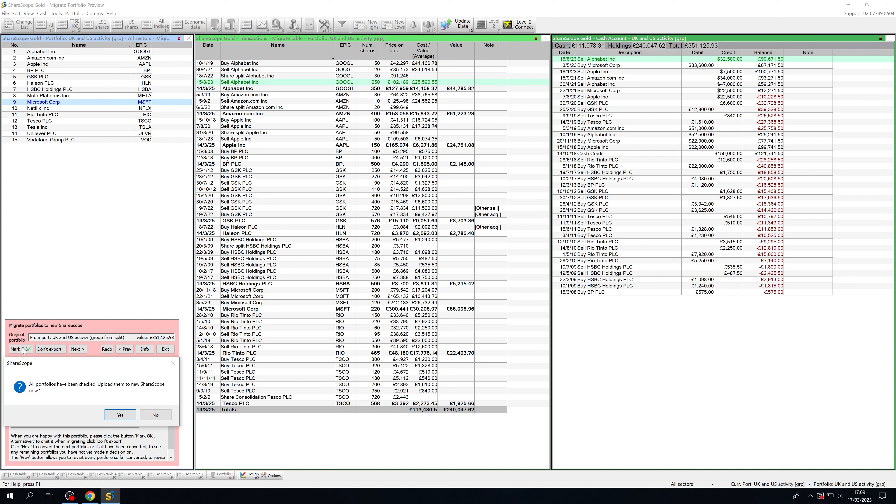
Upload the checked portfolios to new ShareScope, exporting only the portfolios with the login details already filled in.
click(120, 415)
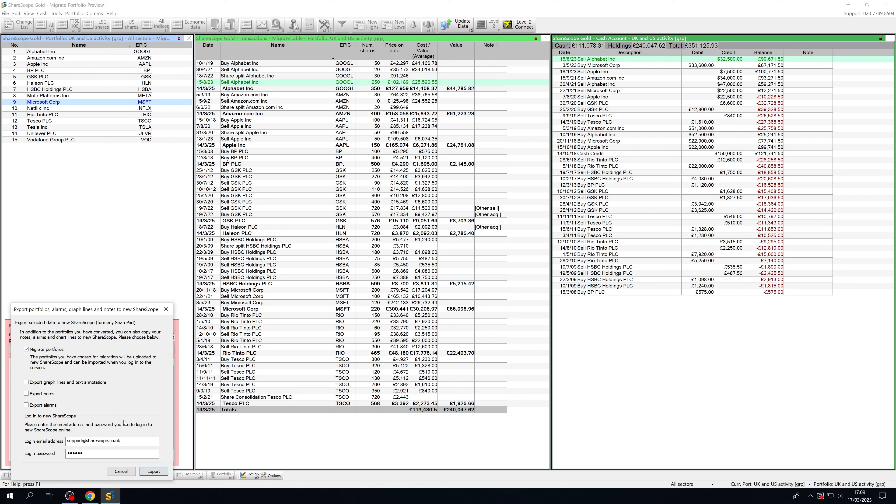
click(147, 472)
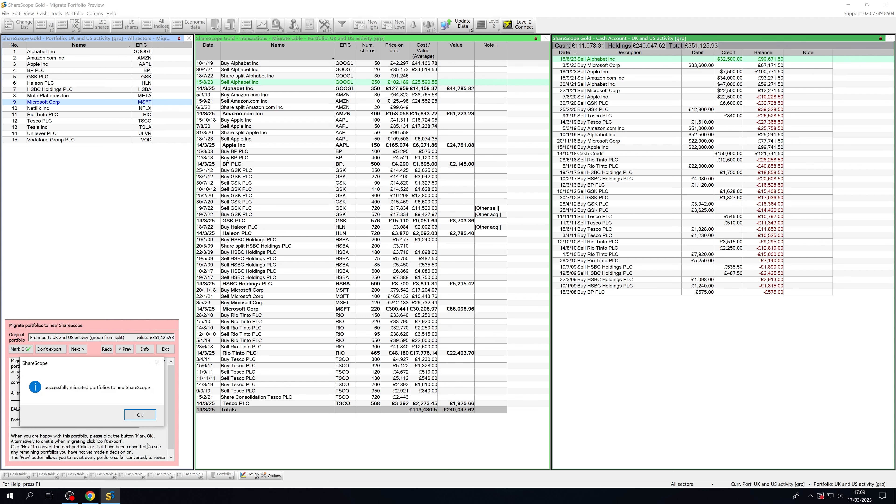
click(140, 415)
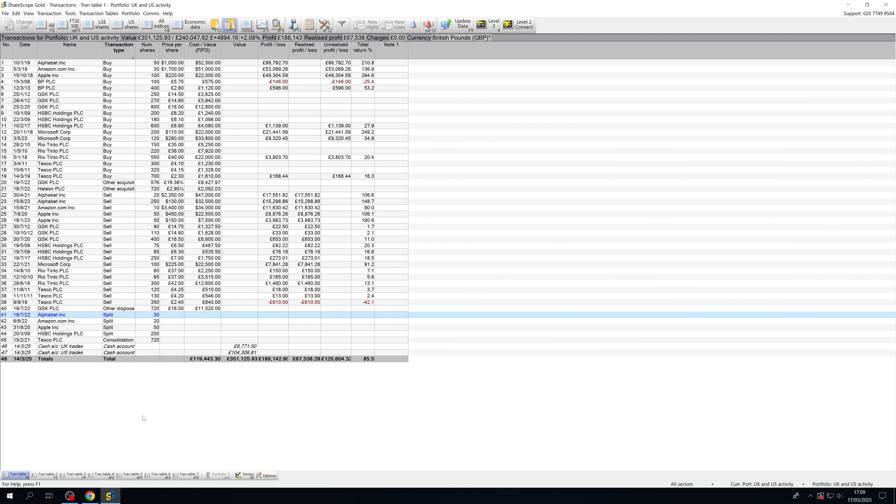
Switch to new ShareScope in Chrome and open the portfolio selection for importing legacy ShareScope data.
click(90, 495)
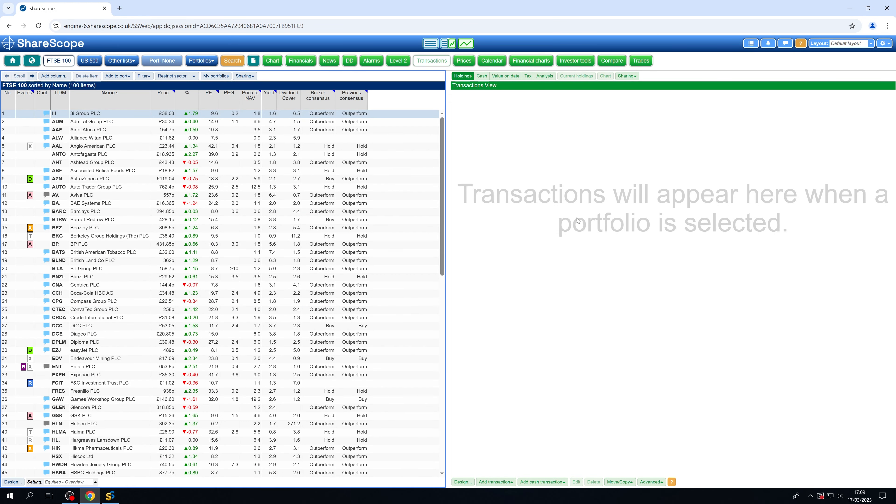
click(884, 47)
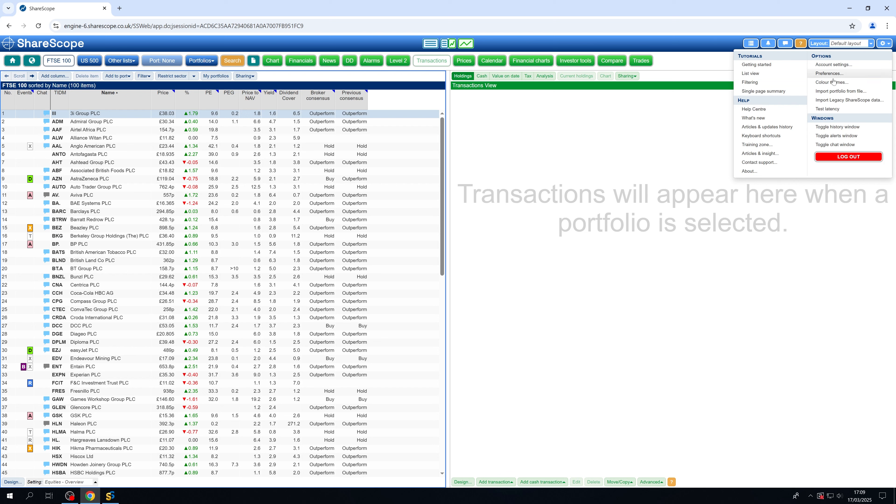
click(842, 102)
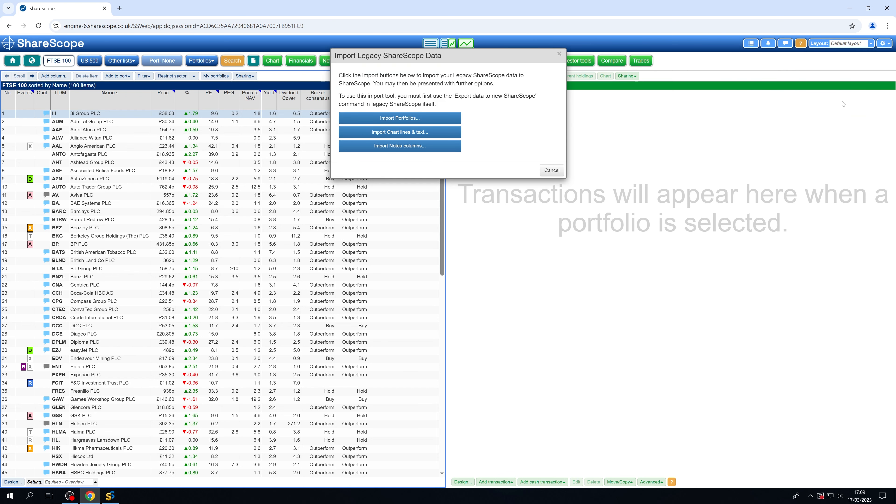
click(385, 117)
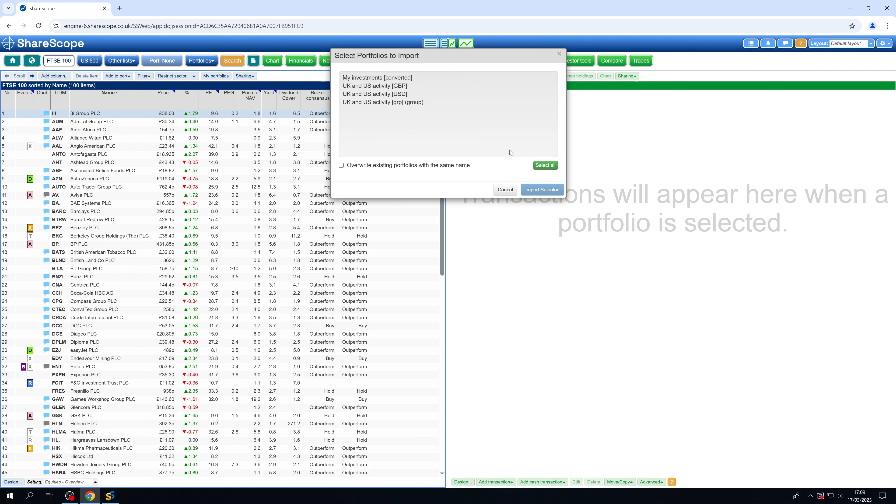
Import all the listed legacy portfolios without overwriting existing portfolios of the same name.
click(543, 166)
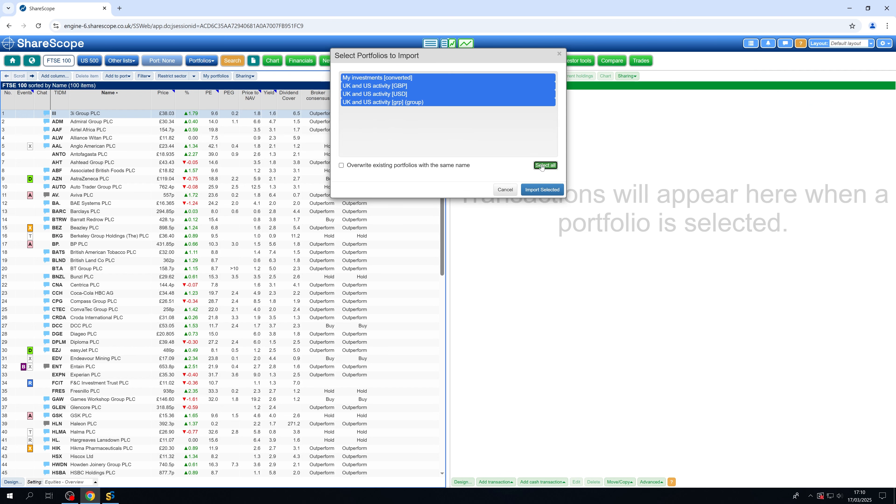
click(539, 192)
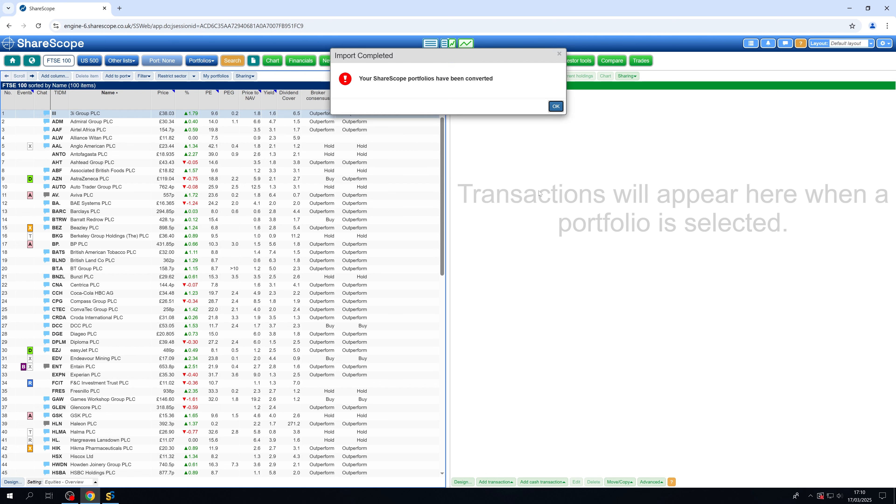
click(555, 106)
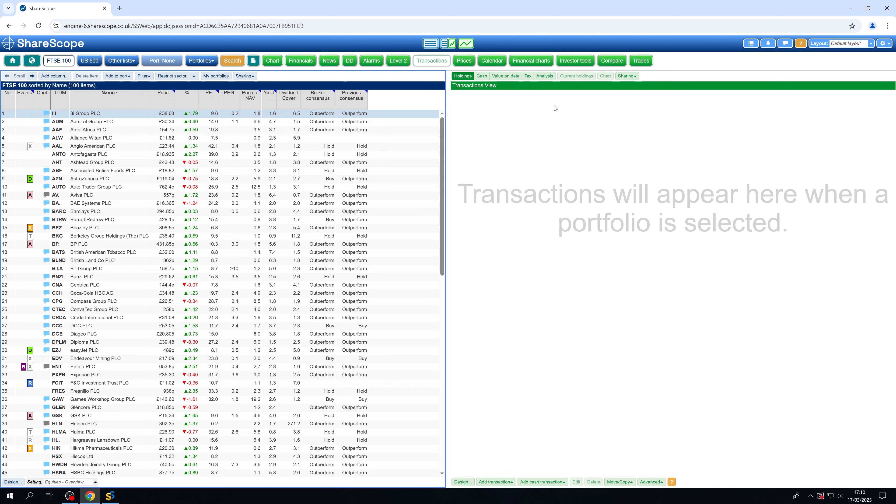
Show the portfolio list and view the UK and US activity GBP, USD and group portfolios in turn.
click(215, 76)
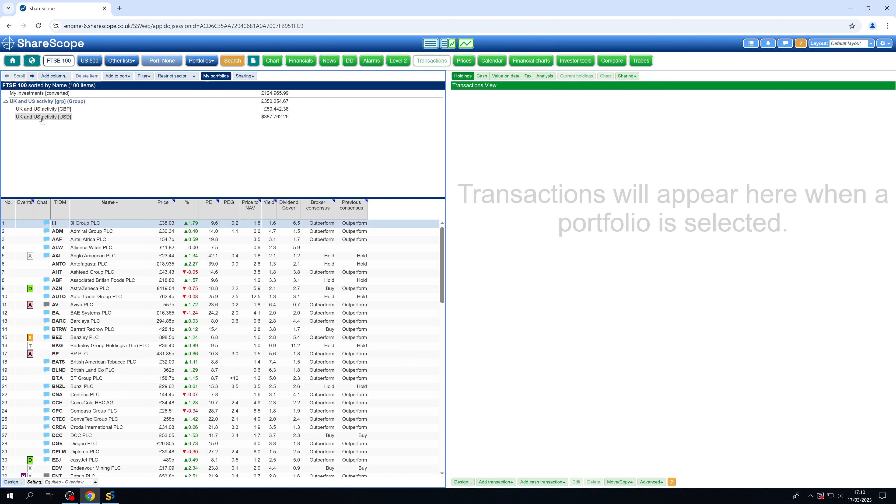
click(47, 109)
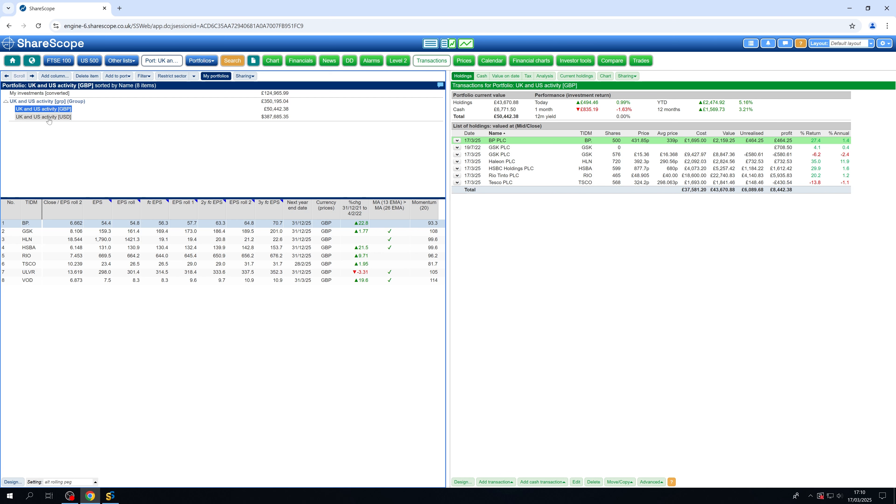
click(49, 117)
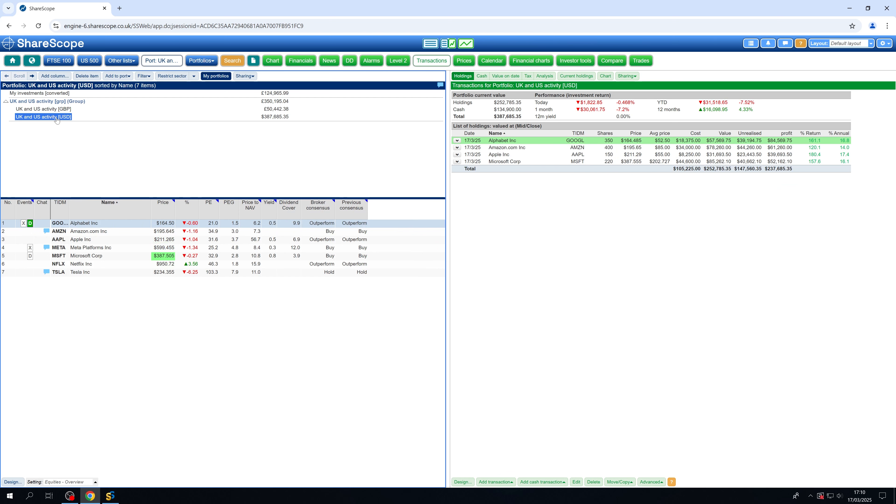
click(57, 102)
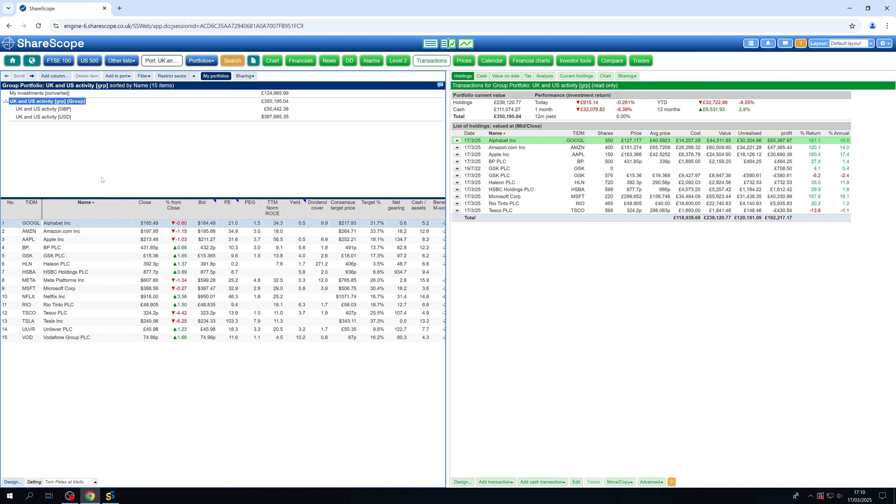